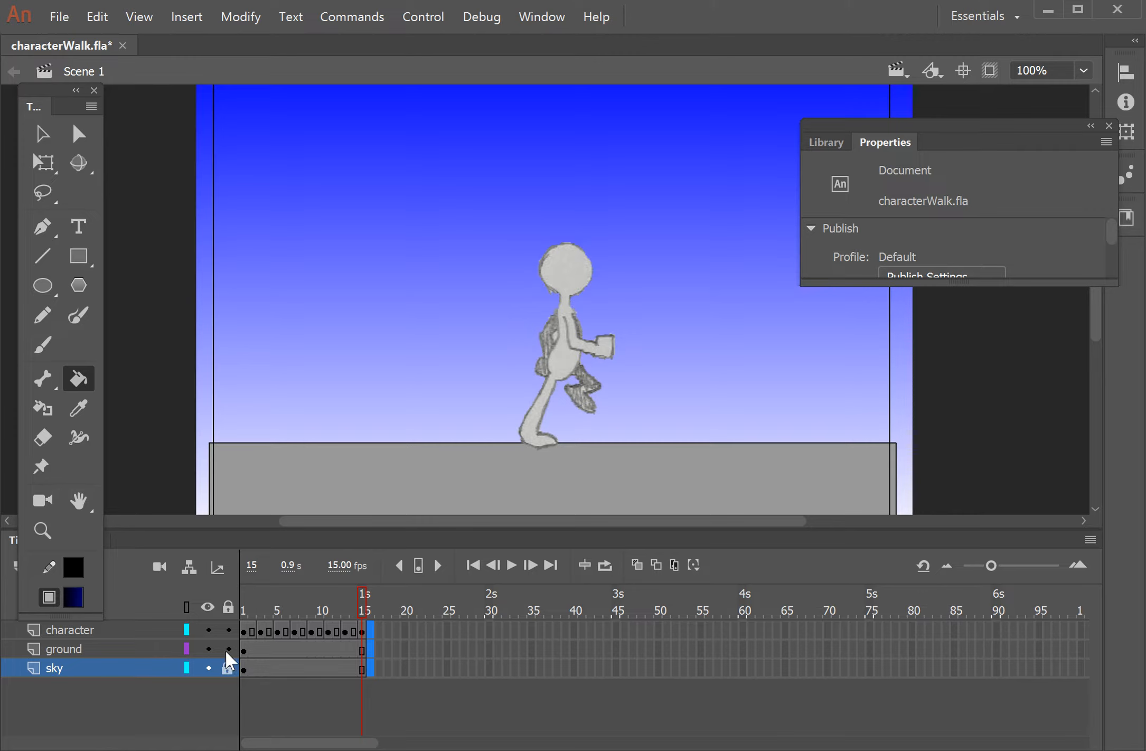
- Lock the ground and character layers and try moving the artwork on the stage
{"action": "left_click", "coordinate": [227, 649]}
{"action": "left_click", "coordinate": [227, 630]}
{"action": "left_click", "coordinate": [40, 136]}
{"action": "left_click_drag", "start_coordinate": [167, 189], "coordinate": [678, 493]}
{"action": "left_click_drag", "start_coordinate": [170, 253], "coordinate": [586, 420]}
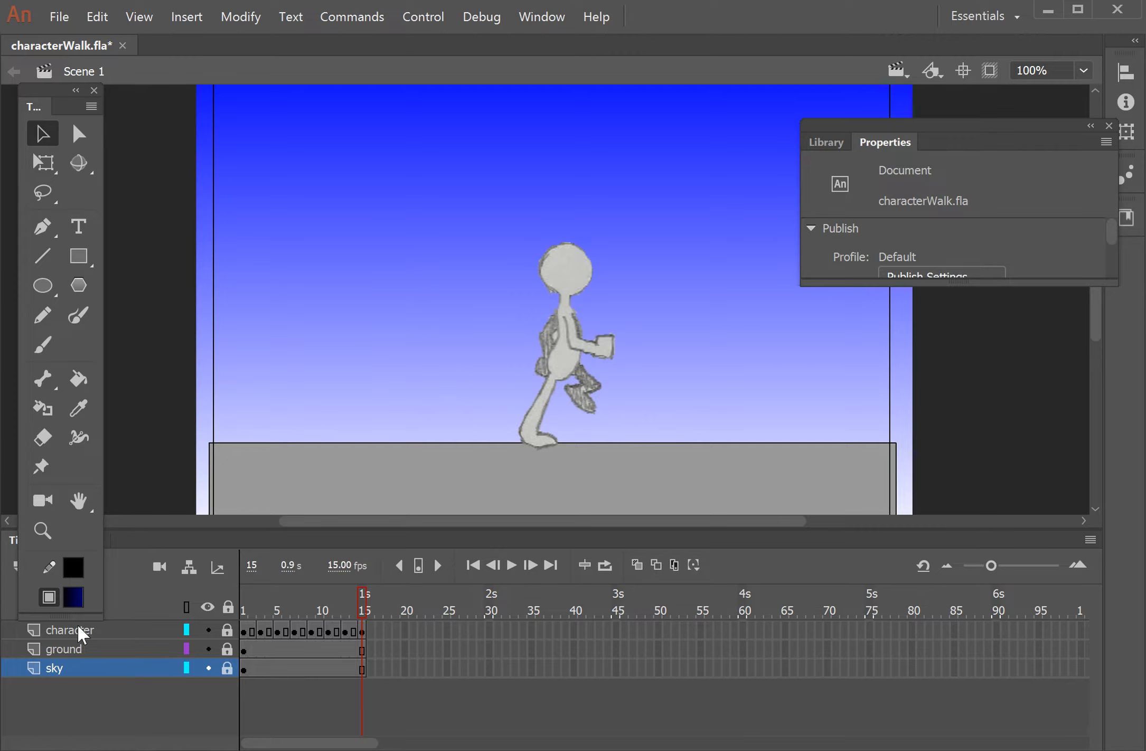
- Shorten the Tools panel so it clears the timeline and widen it to three columns of tools
{"action": "left_click_drag", "start_coordinate": [69, 614], "coordinate": [93, 499]}
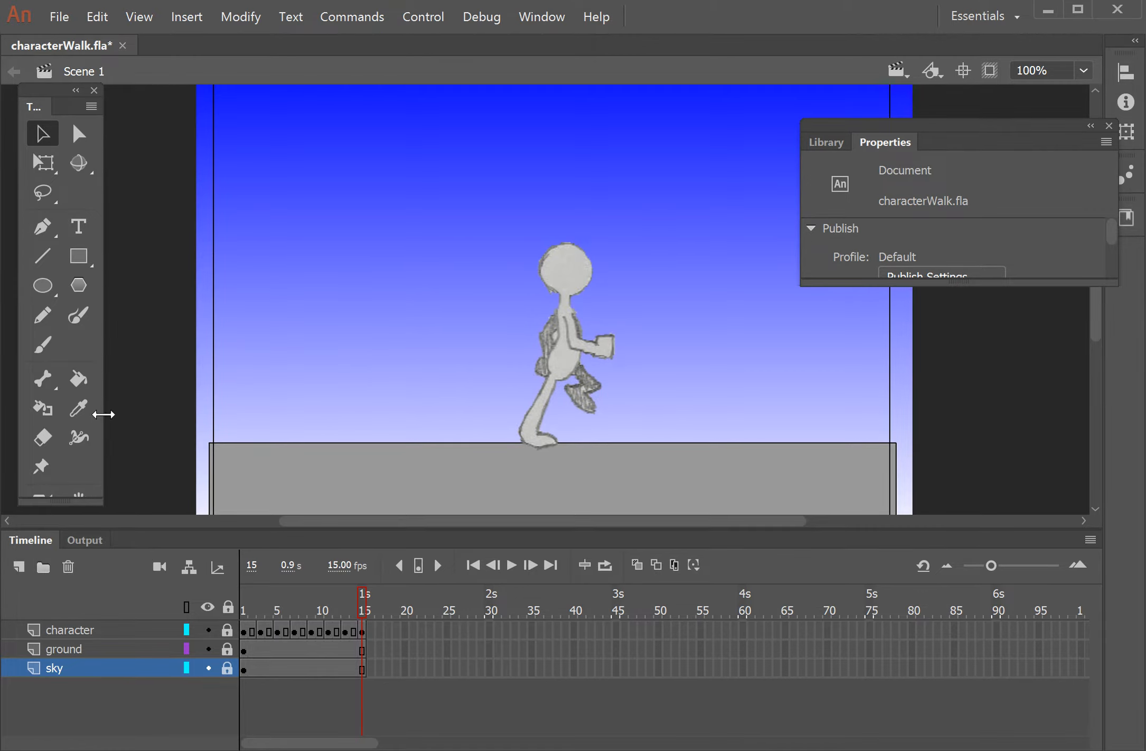
{"action": "left_click_drag", "start_coordinate": [104, 415], "coordinate": [139, 413]}
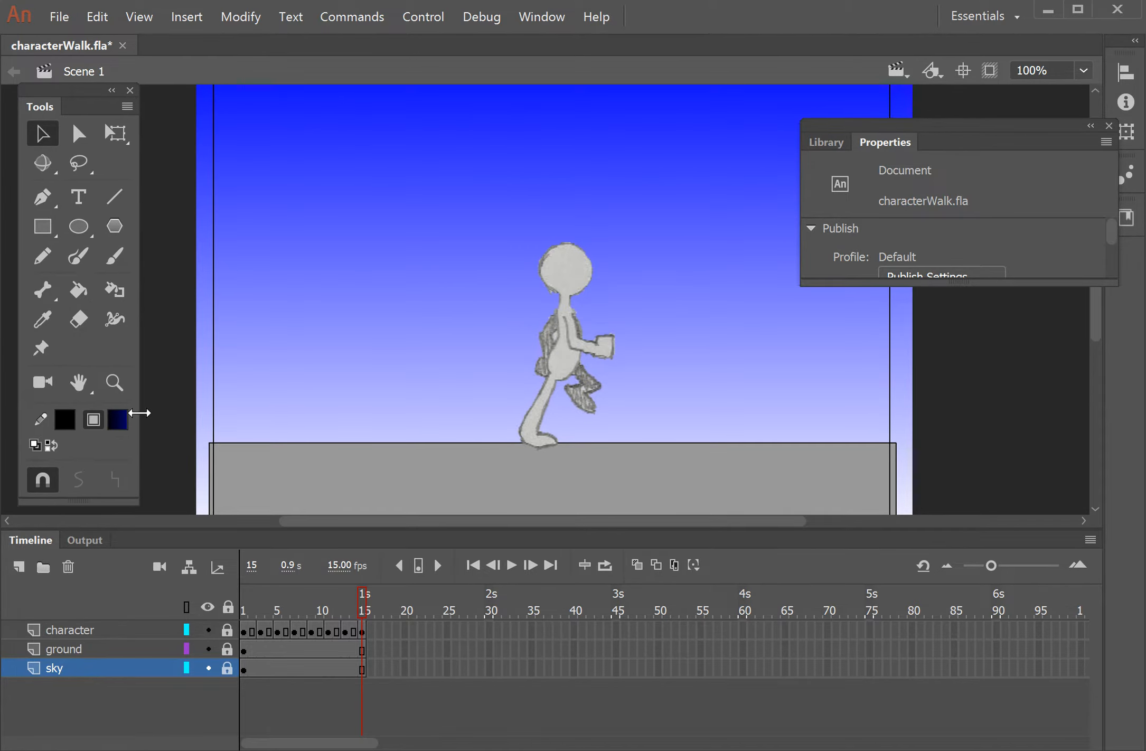
- Close the Tools panel and reopen it
{"action": "left_click", "coordinate": [127, 89]}
{"action": "left_click", "coordinate": [561, 17]}
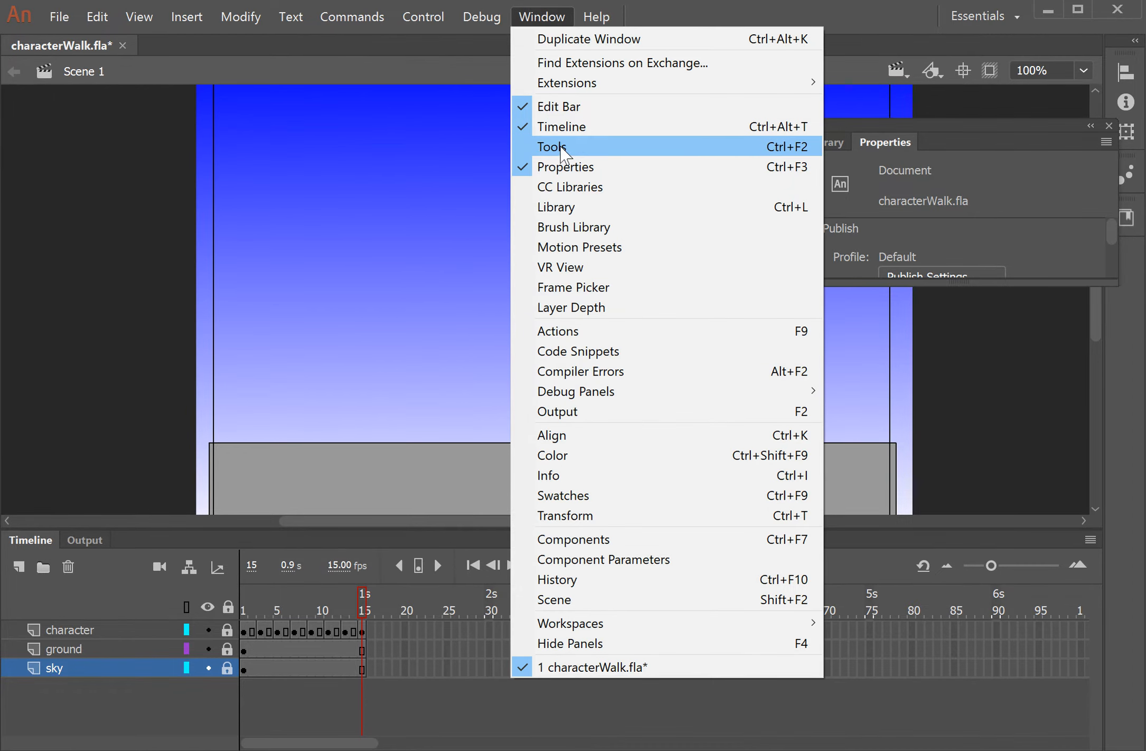
{"action": "left_click", "coordinate": [560, 148]}
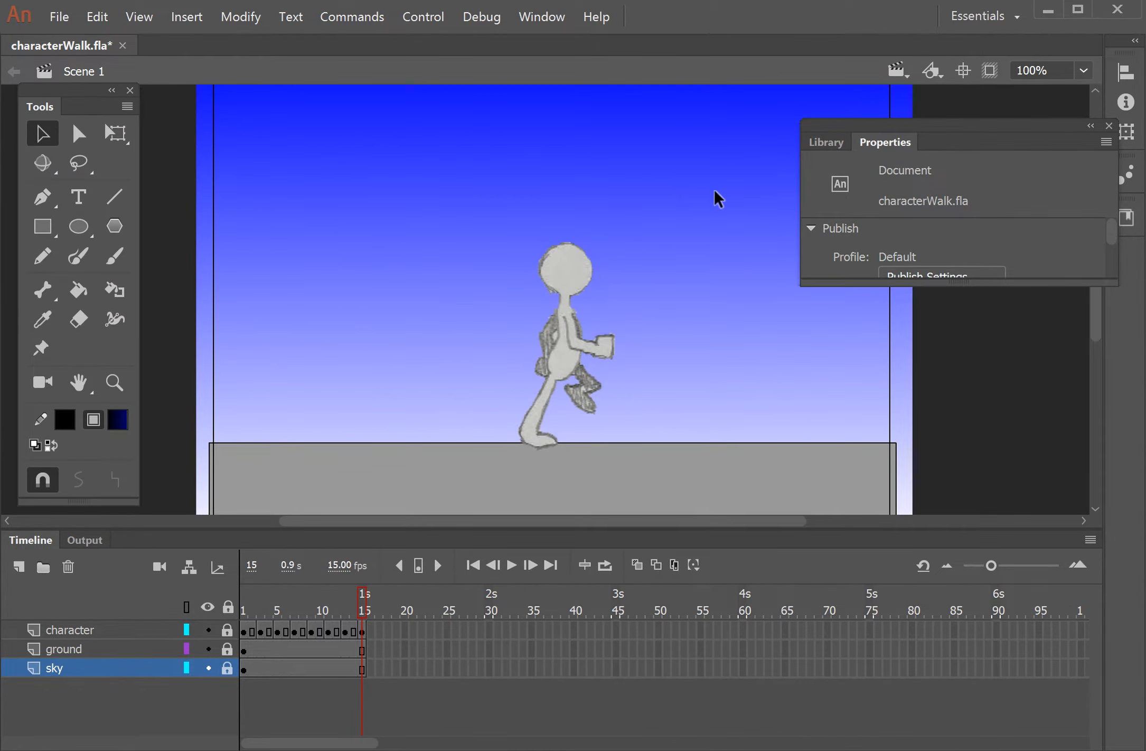
- Close the floating Library and Properties panel and set the stage magnification to 50%
{"action": "left_click", "coordinate": [1107, 126]}
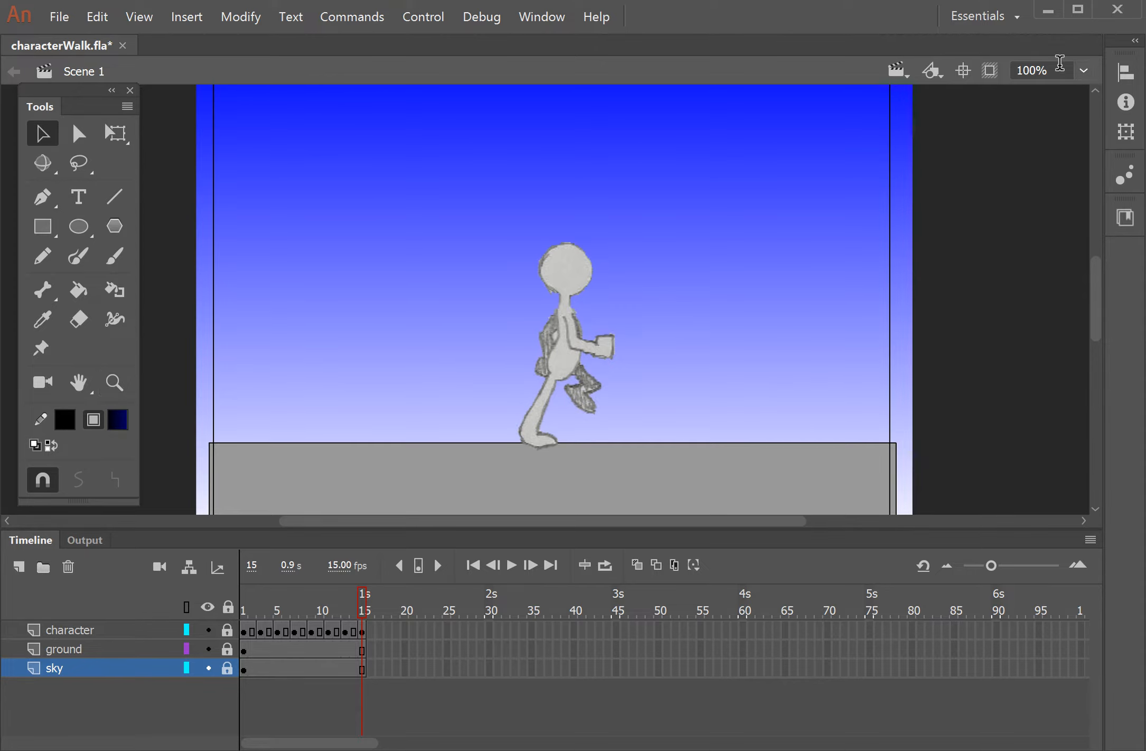
{"action": "left_click", "coordinate": [1084, 70]}
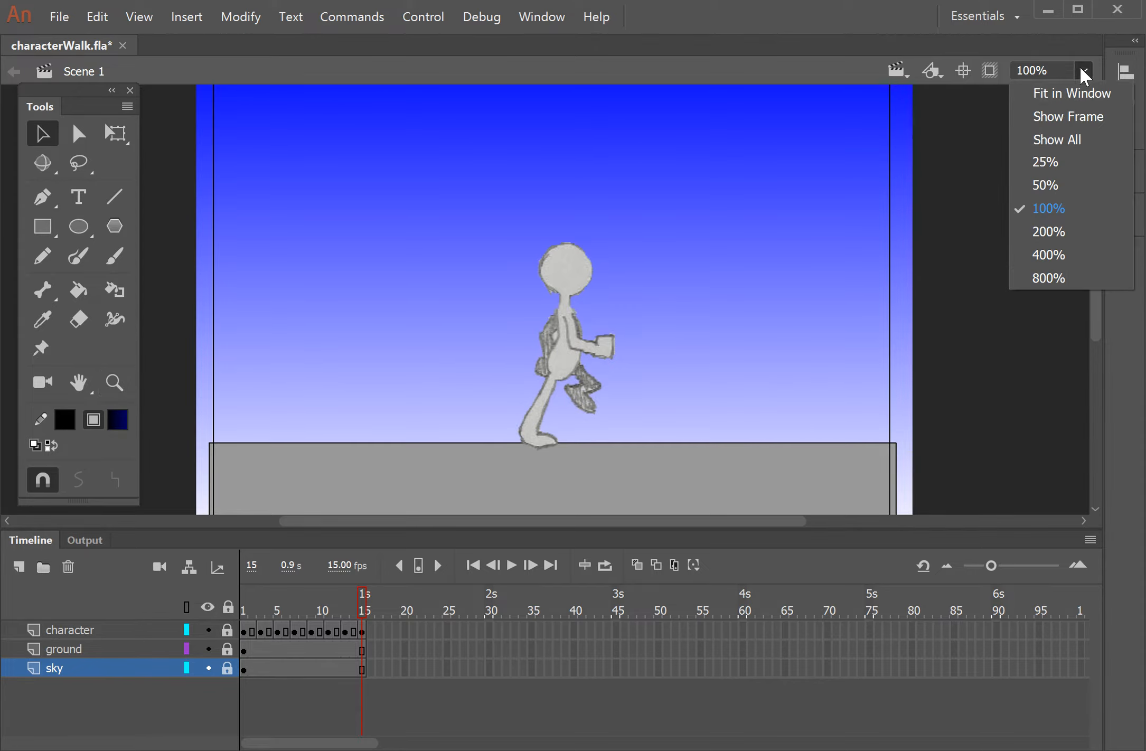
{"action": "left_click", "coordinate": [1069, 186]}
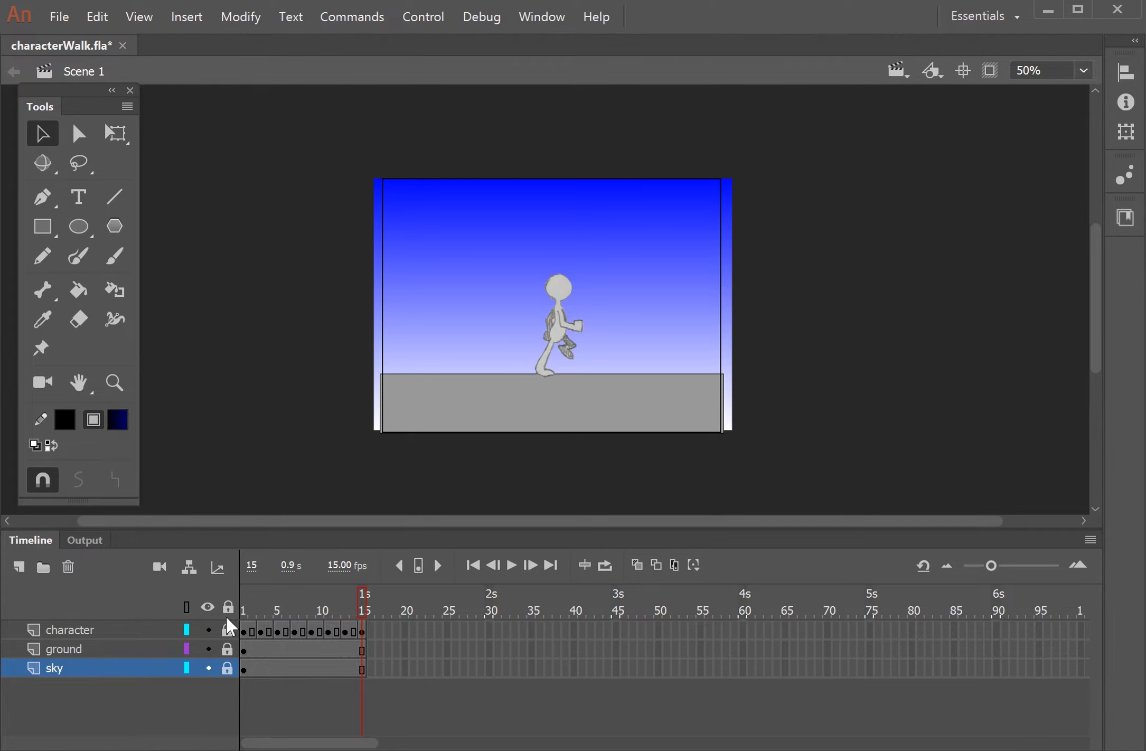
- Add a new layer directly above the sky layer and name it cloud
{"action": "left_click", "coordinate": [18, 567]}
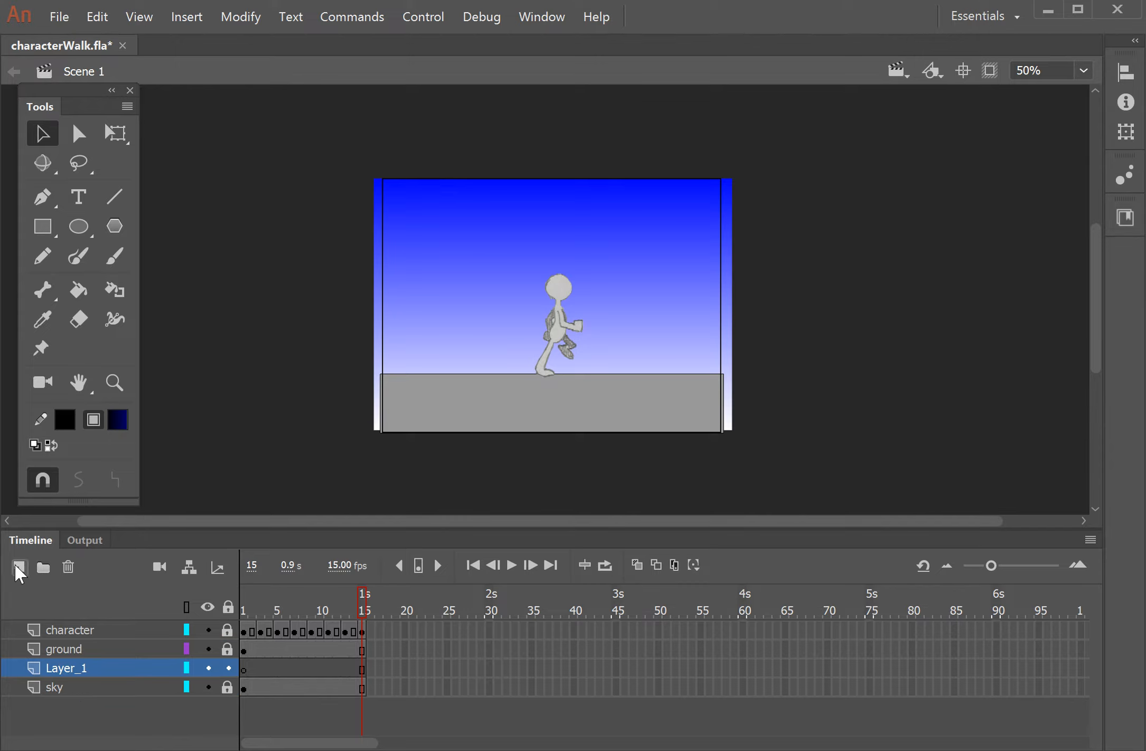
{"action": "double_click", "coordinate": [64, 669]}
{"action": "type", "text": "cloou"}
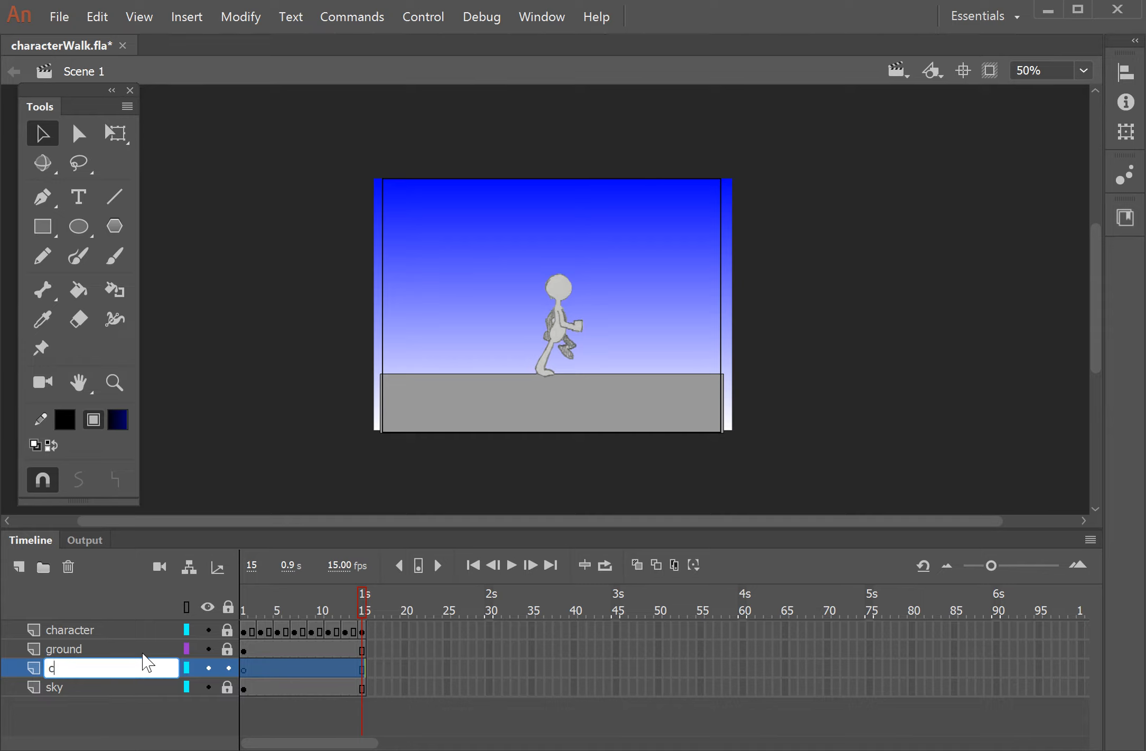
{"action": "key", "text": "BackSpace"}
{"action": "type", "text": "ud"}
{"action": "key", "text": "Return"}
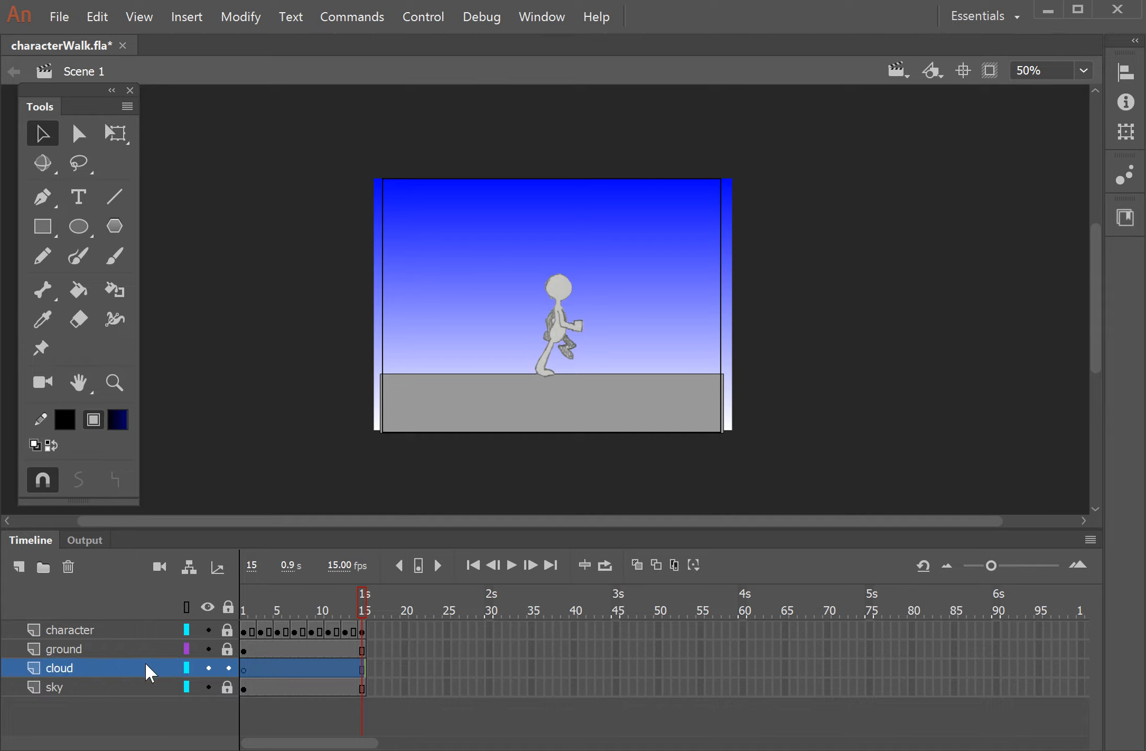
- Prepare the Oval tool on frame 1 of the cloud layer with no stroke and a white fill
{"action": "mouse_move", "coordinate": [137, 666]}
{"action": "left_mouse_down"}
{"action": "mouse_move", "coordinate": [144, 619]}
{"action": "mouse_move", "coordinate": [131, 691]}
{"action": "mouse_move", "coordinate": [127, 665]}
{"action": "left_mouse_up"}
{"action": "left_click", "coordinate": [245, 667]}
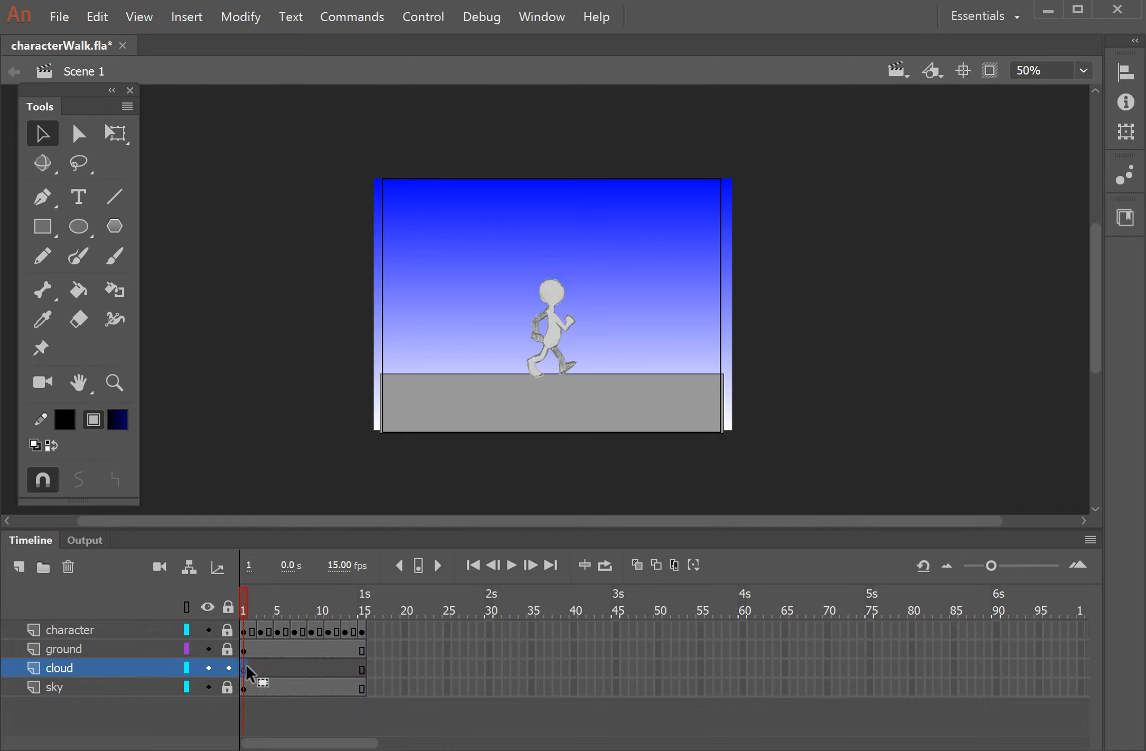
{"action": "left_click", "coordinate": [83, 228]}
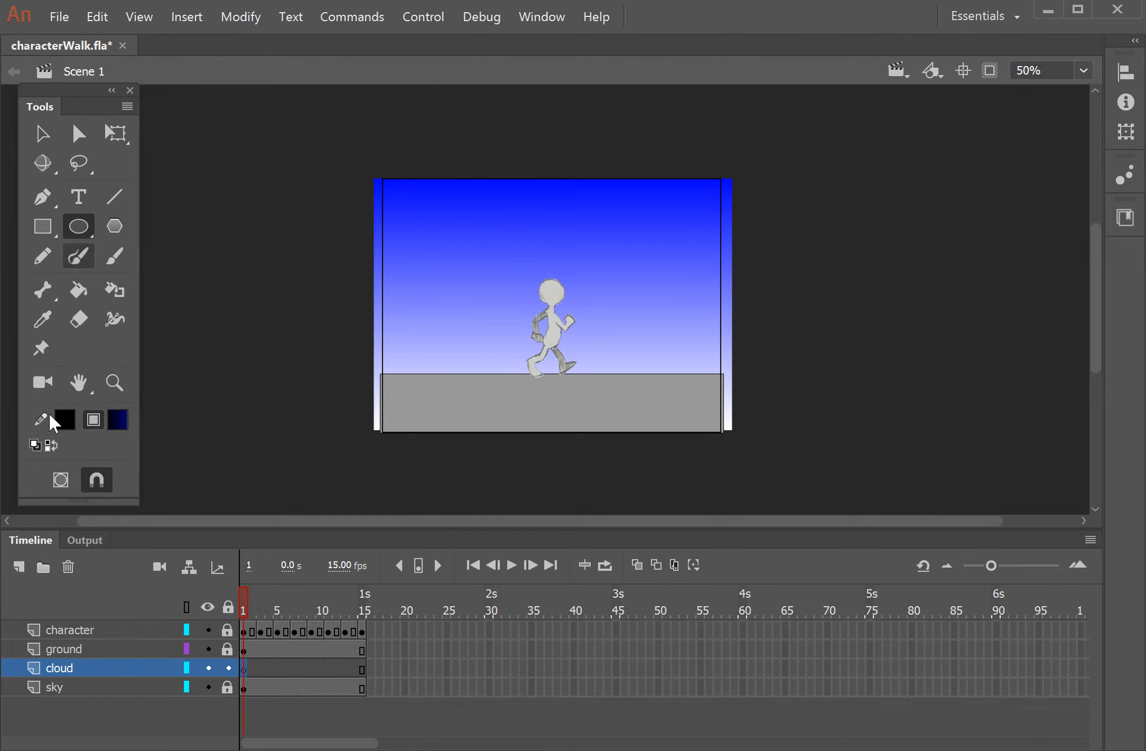
{"action": "left_click", "coordinate": [68, 420]}
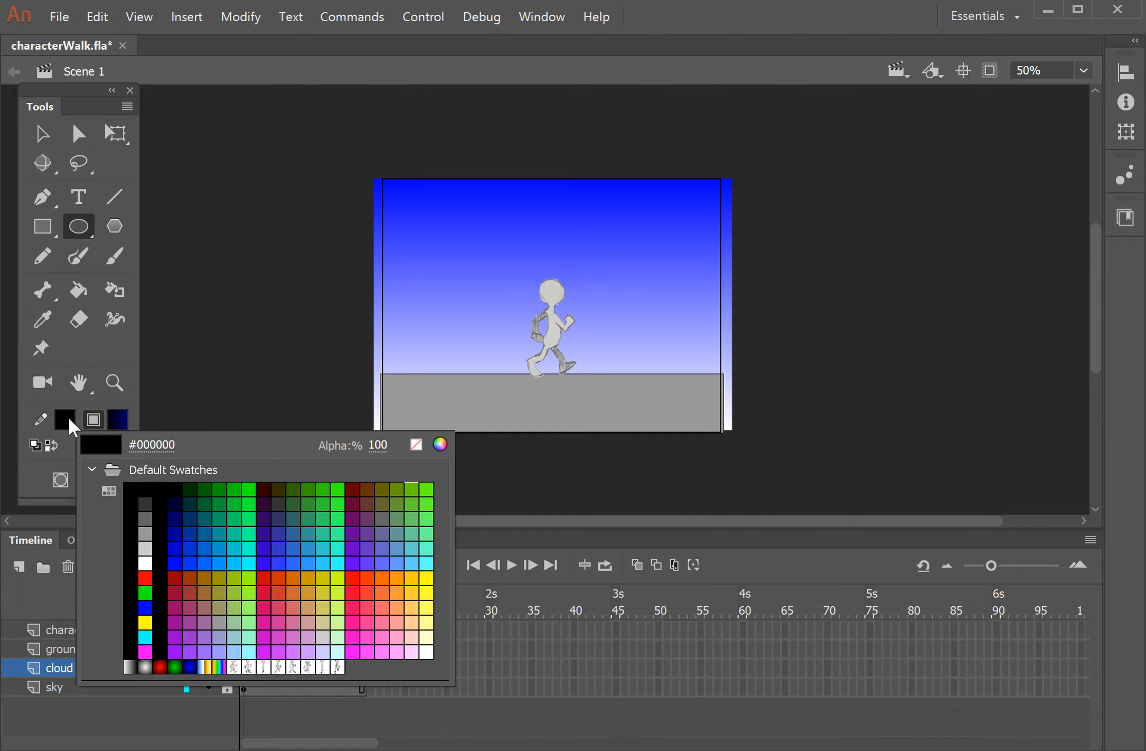
{"action": "left_click", "coordinate": [416, 445]}
{"action": "left_click", "coordinate": [121, 420]}
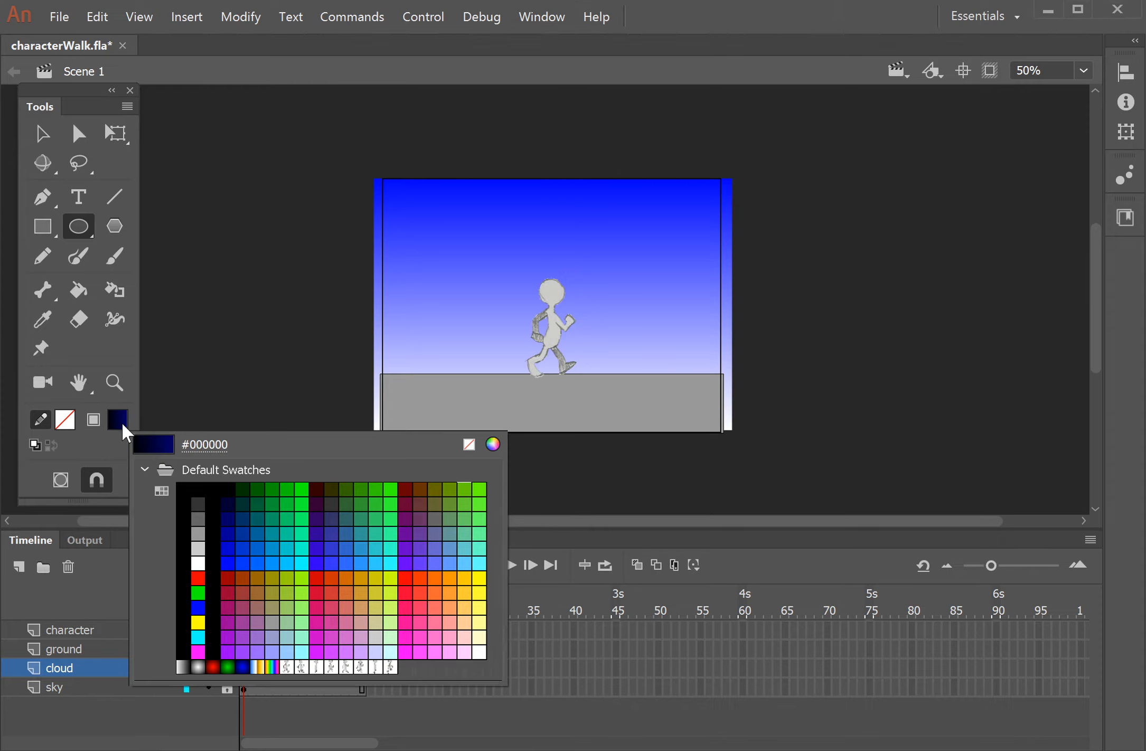
{"action": "left_click", "coordinate": [206, 552]}
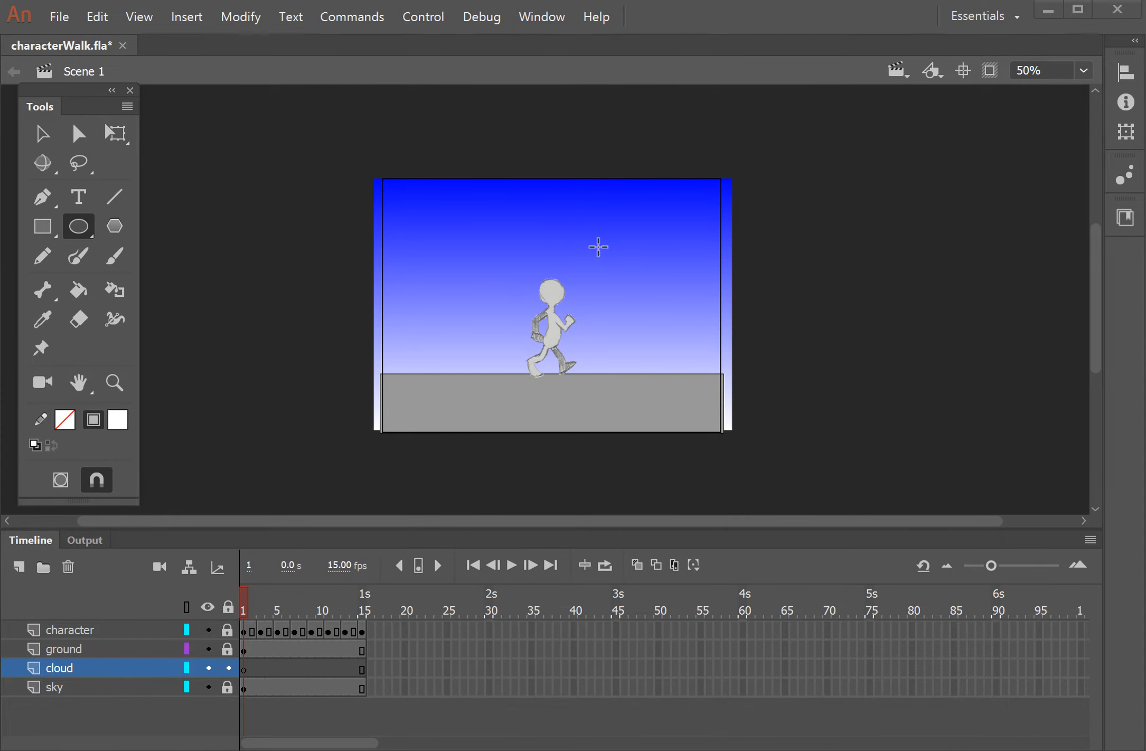
- Build a white cloud from overlapping ovals in the upper sky and shift it towards the stage's right edge
{"action": "mouse_move", "coordinate": [589, 235]}
{"action": "left_mouse_down"}
{"action": "mouse_move", "coordinate": [628, 275]}
{"action": "mouse_move", "coordinate": [639, 254]}
{"action": "mouse_move", "coordinate": [618, 258]}
{"action": "mouse_move", "coordinate": [642, 250]}
{"action": "mouse_move", "coordinate": [634, 258]}
{"action": "mouse_move", "coordinate": [645, 266]}
{"action": "mouse_move", "coordinate": [629, 253]}
{"action": "mouse_move", "coordinate": [638, 261]}
{"action": "left_mouse_up"}
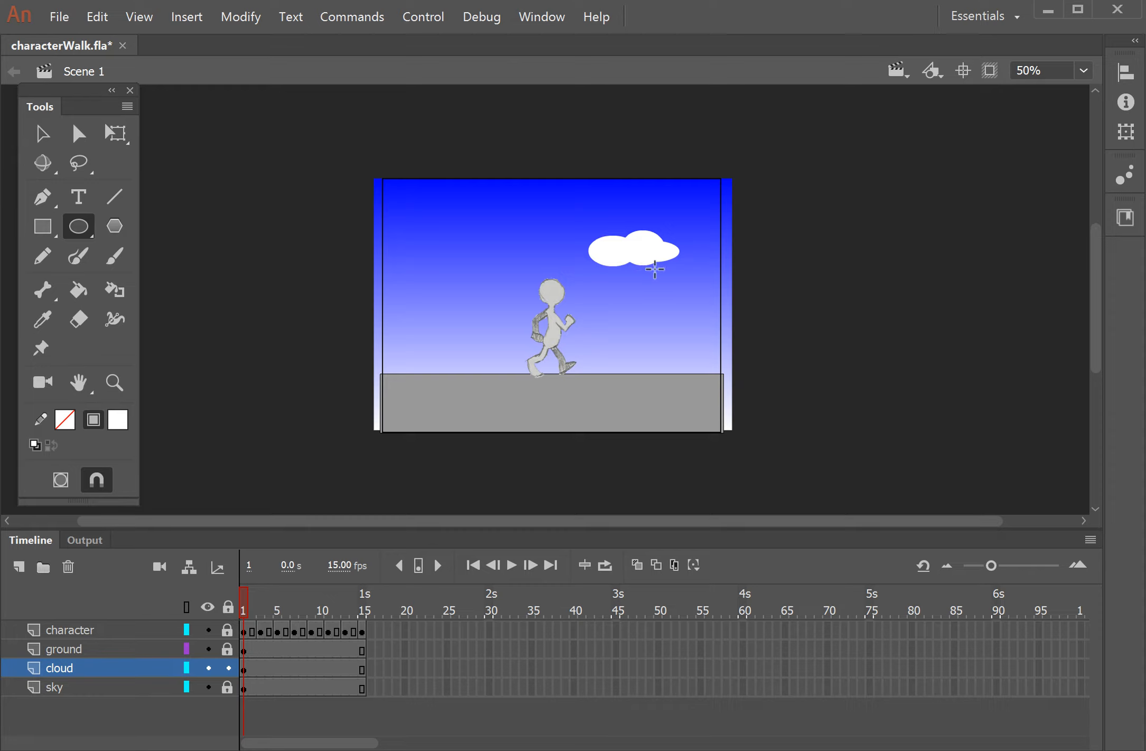
{"action": "left_click", "coordinate": [43, 133]}
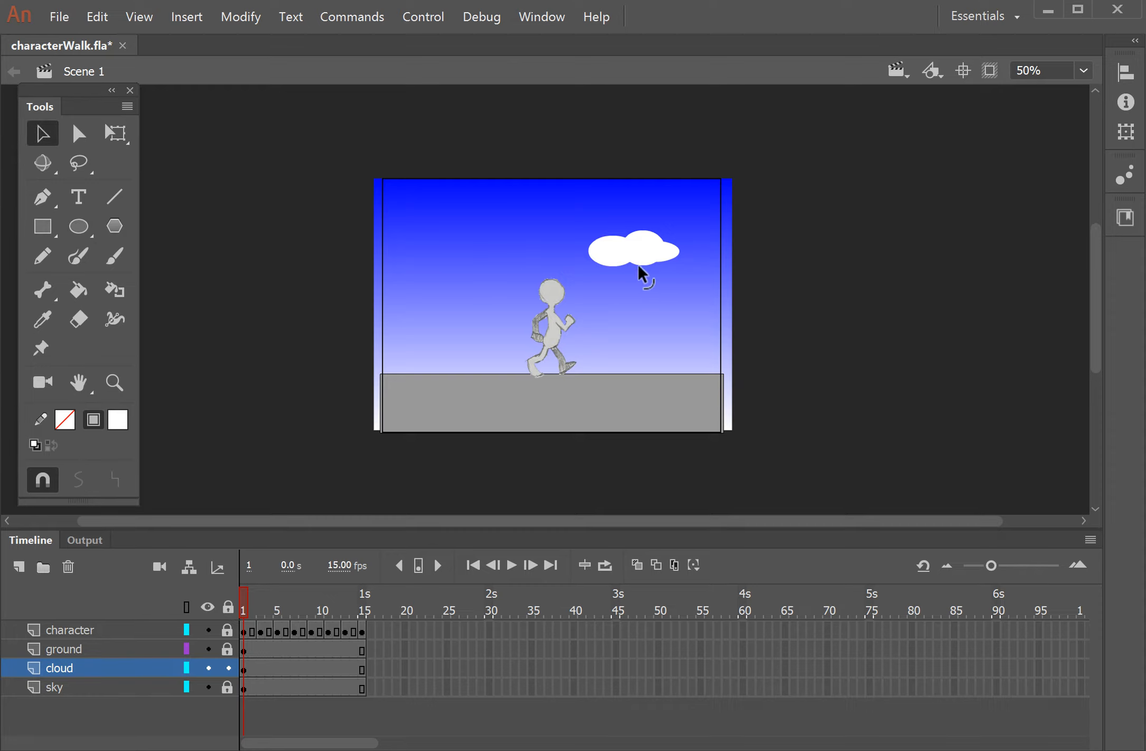
{"action": "left_click_drag", "start_coordinate": [639, 255], "coordinate": [700, 263]}
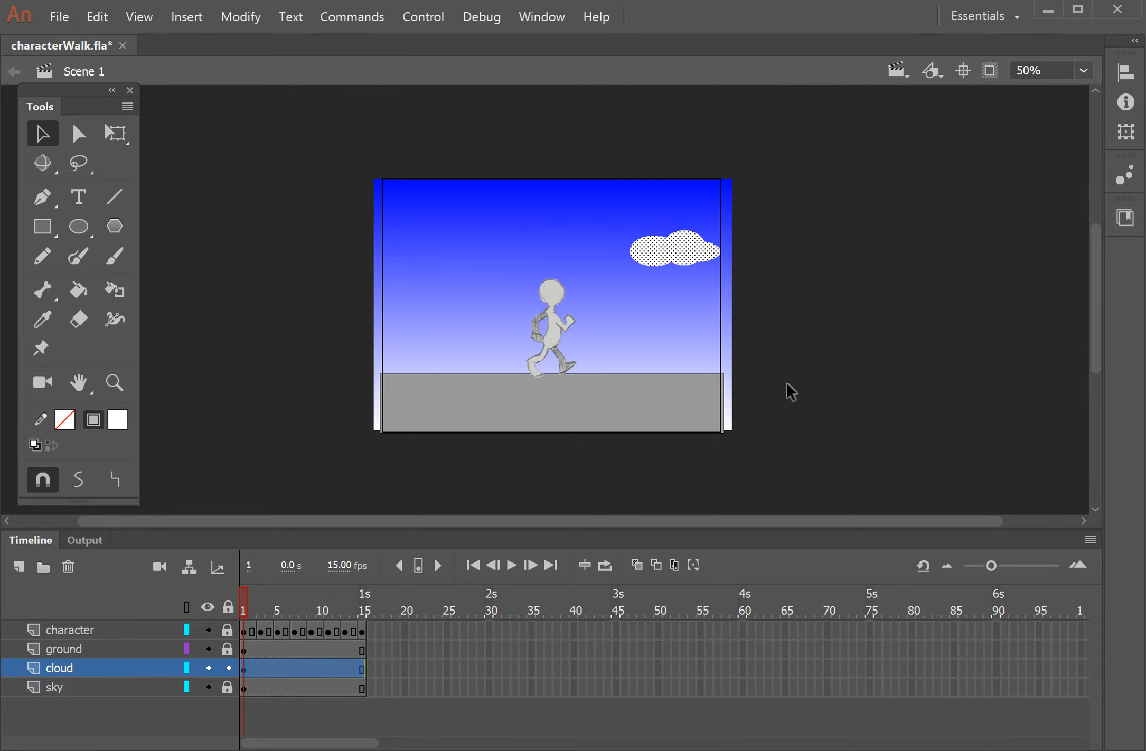
{"action": "left_click", "coordinate": [89, 231]}
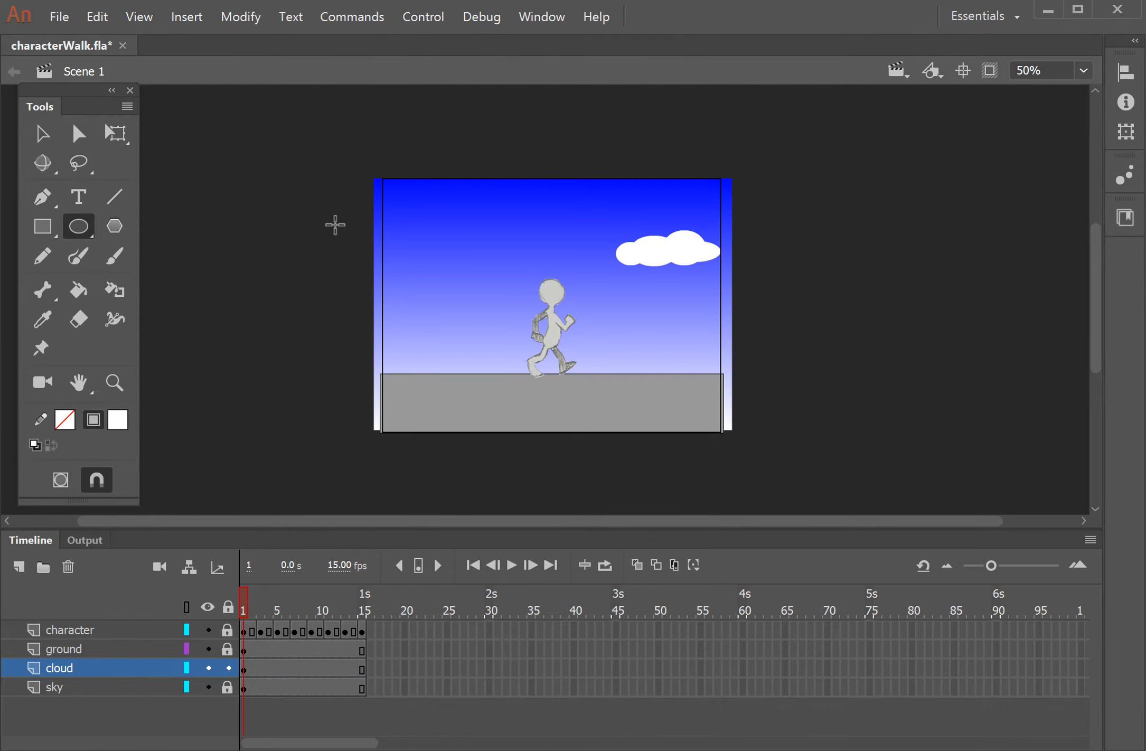
- Move the whole cloud off the stage, just beyond the sky's right edge
{"action": "left_click", "coordinate": [38, 136]}
{"action": "left_click_drag", "start_coordinate": [666, 255], "coordinate": [633, 255]}
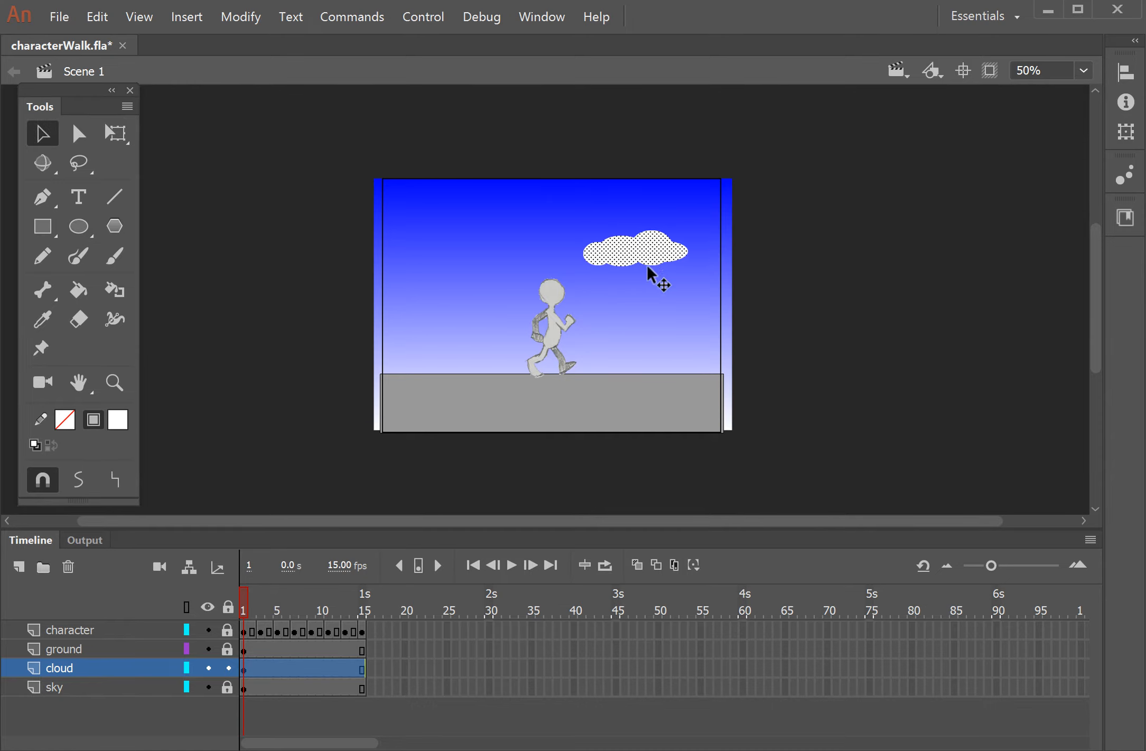
{"action": "key", "text": "ctrl+z"}
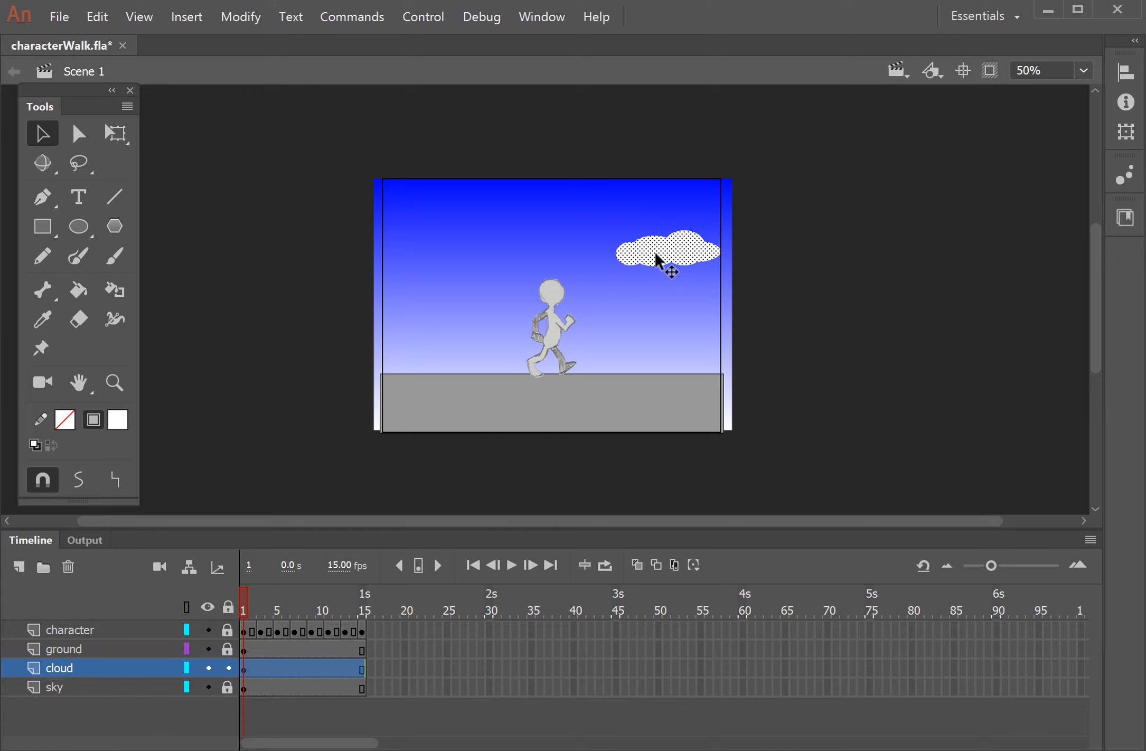
{"action": "left_click_drag", "start_coordinate": [657, 256], "coordinate": [785, 245]}
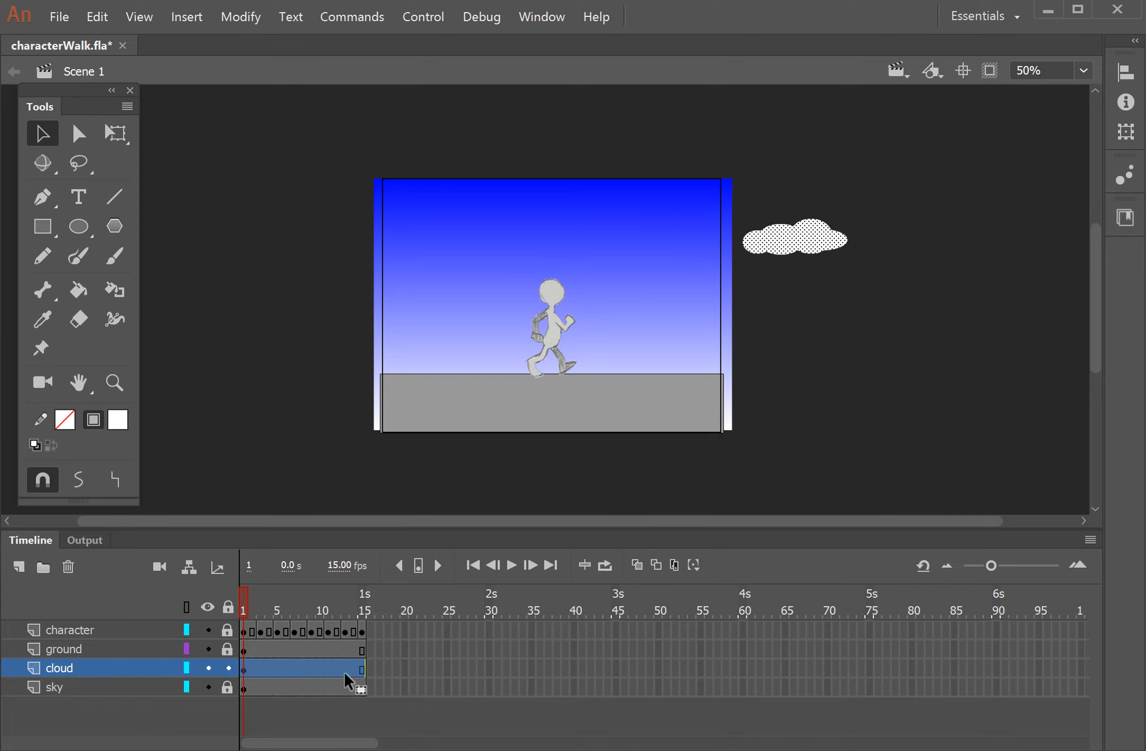
- Create a motion tween from frame 1 of the cloud layer, accepting conversion of the cloud to a symbol
{"action": "left_click", "coordinate": [246, 670]}
{"action": "right_click", "coordinate": [245, 670]}
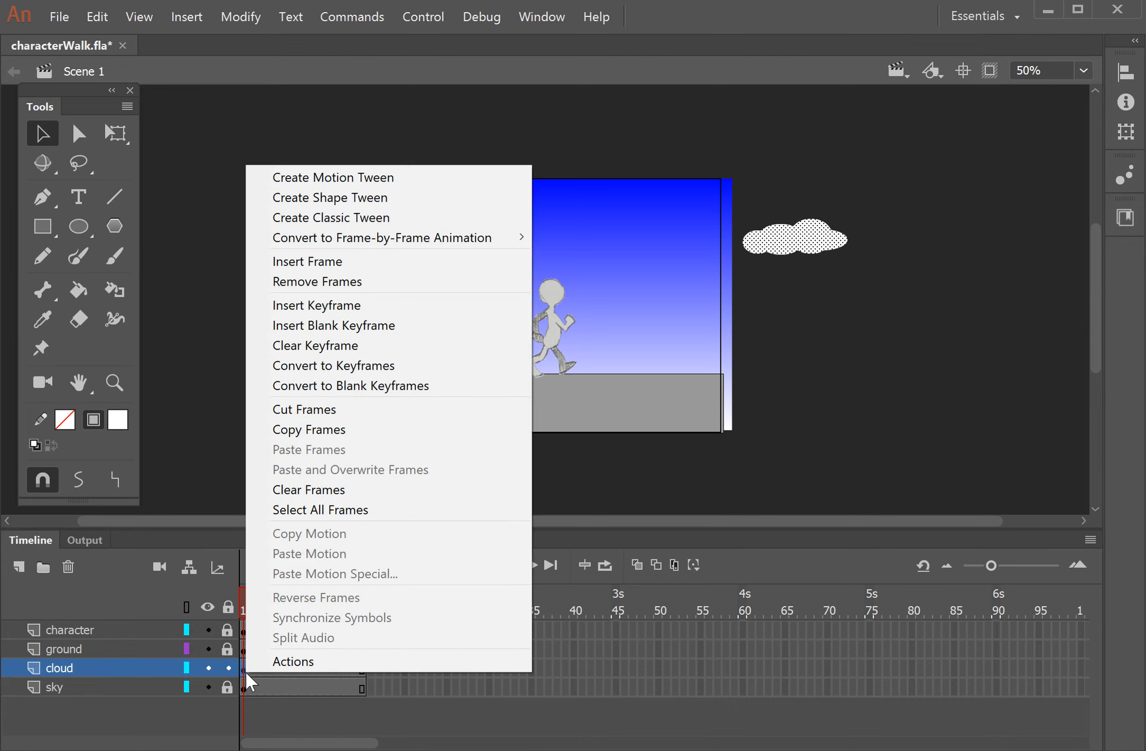
{"action": "left_click", "coordinate": [339, 183]}
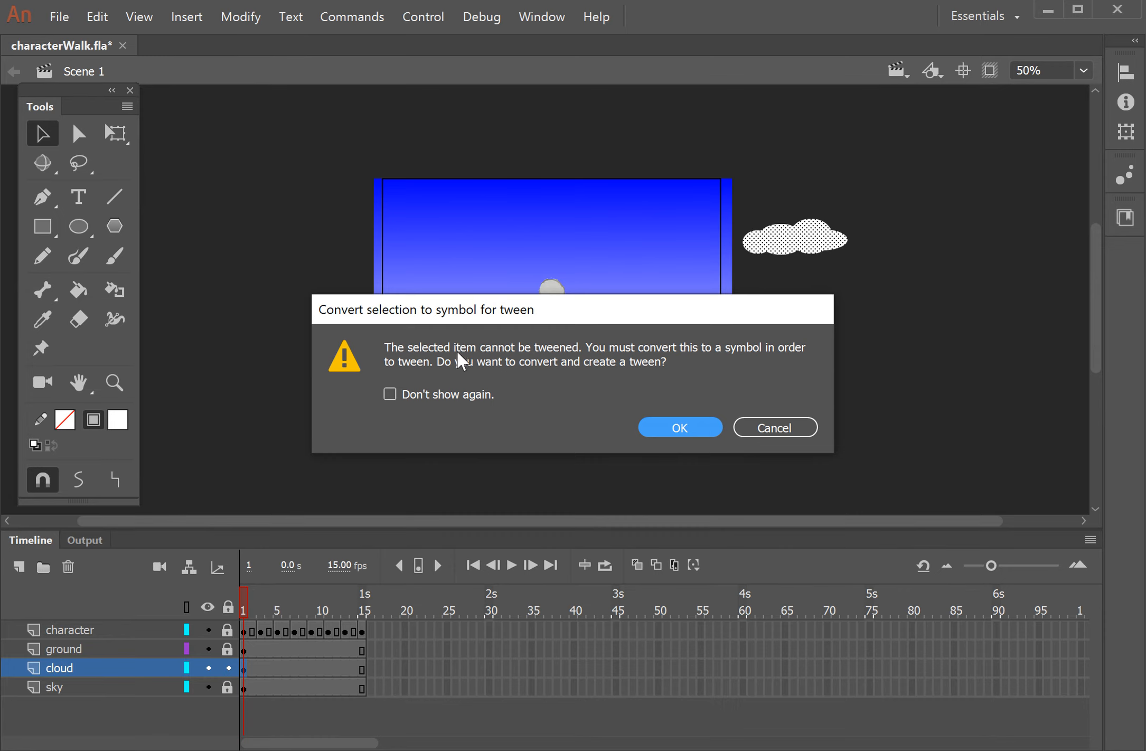
{"action": "left_click", "coordinate": [681, 429]}
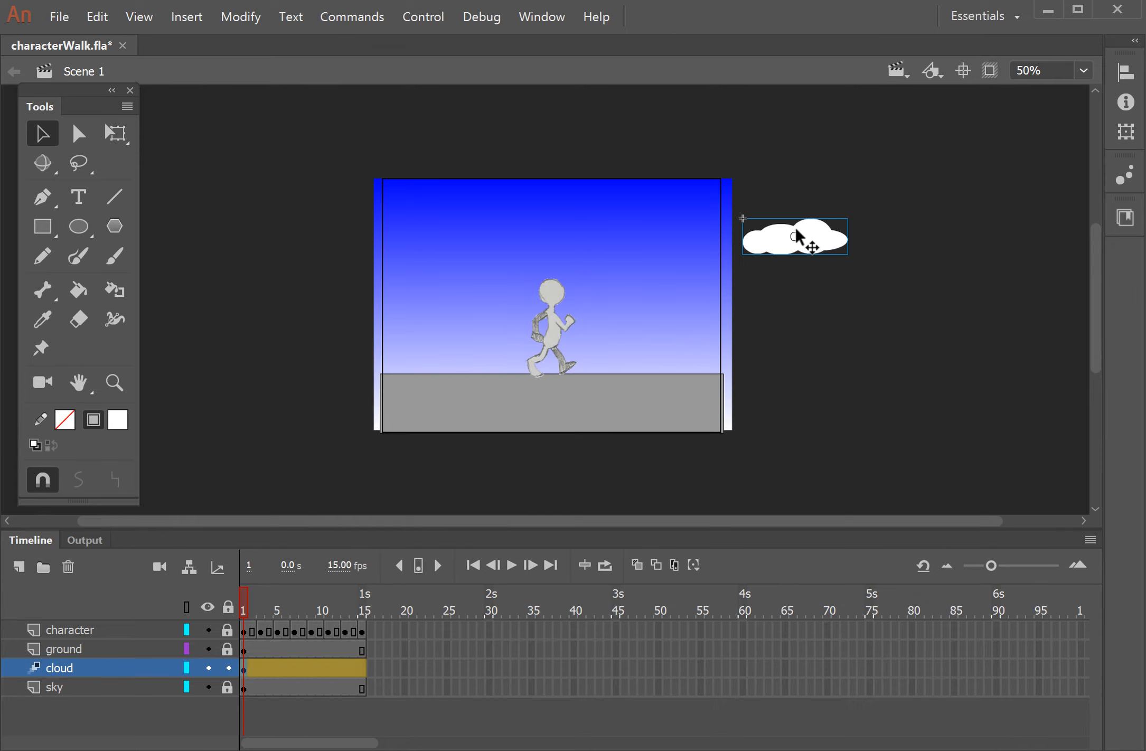
- Check the document library for the cloud's new symbol and close the library
{"action": "left_click", "coordinate": [562, 7]}
{"action": "left_click", "coordinate": [580, 188]}
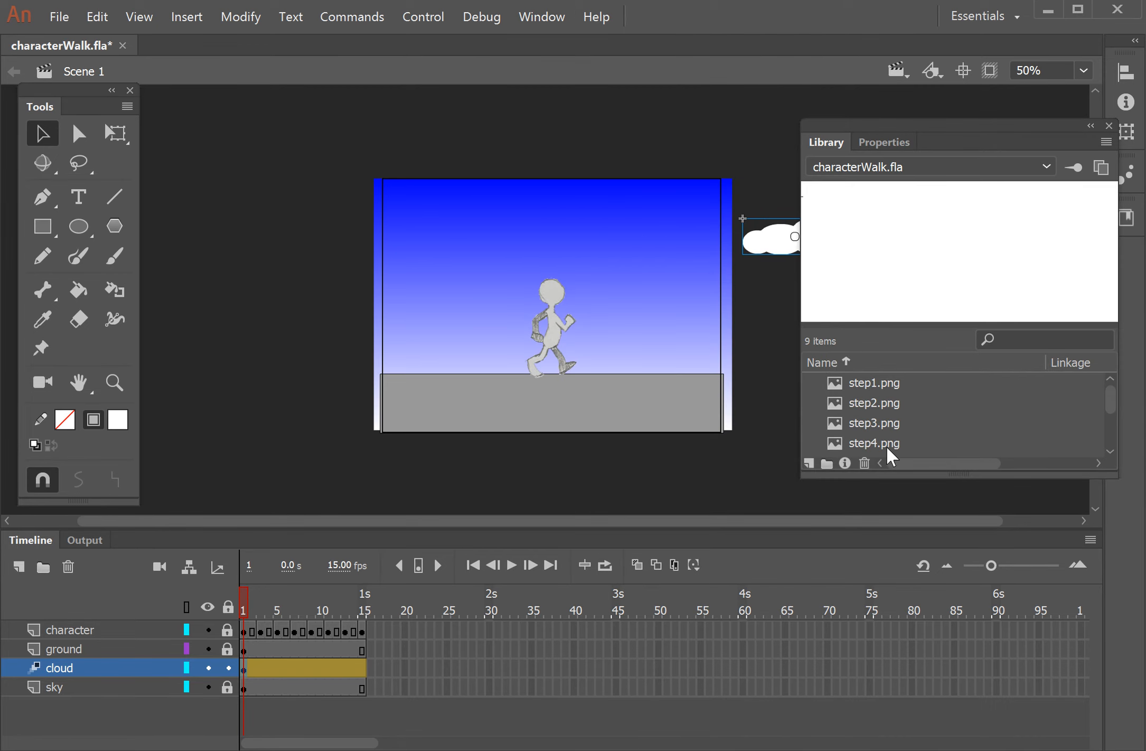
{"action": "scroll", "coordinate": [918, 430], "scroll_direction": "down", "scroll_amount": 3}
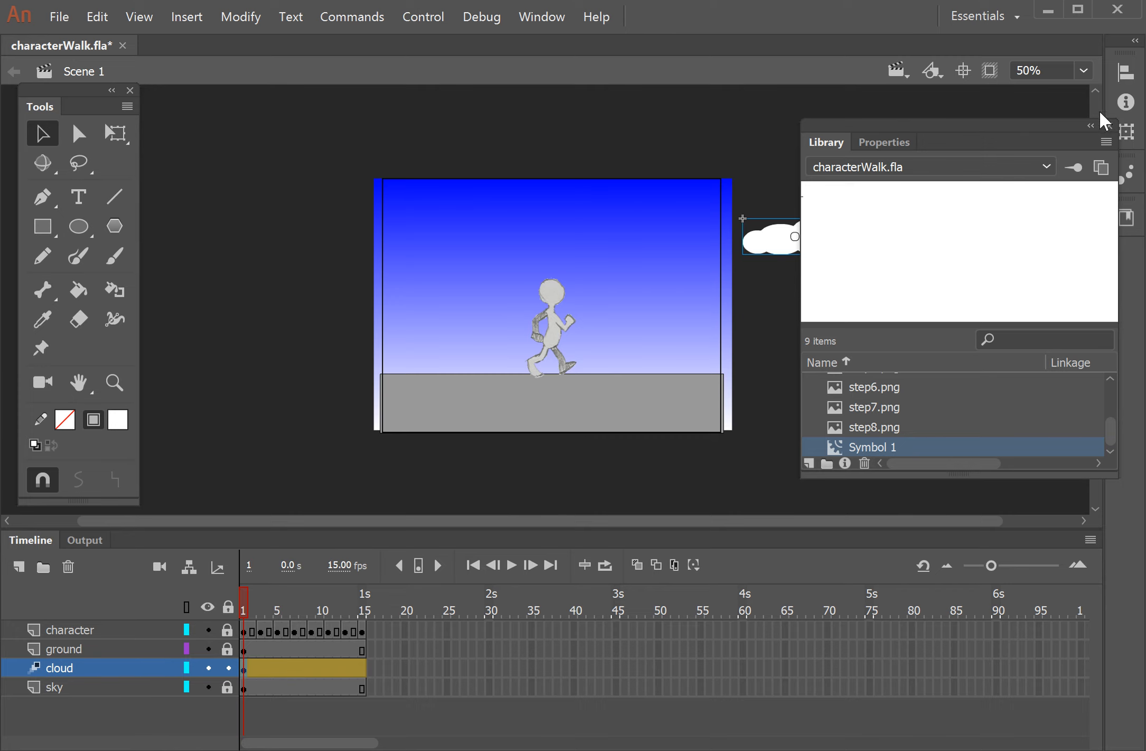
{"action": "left_click", "coordinate": [1108, 127]}
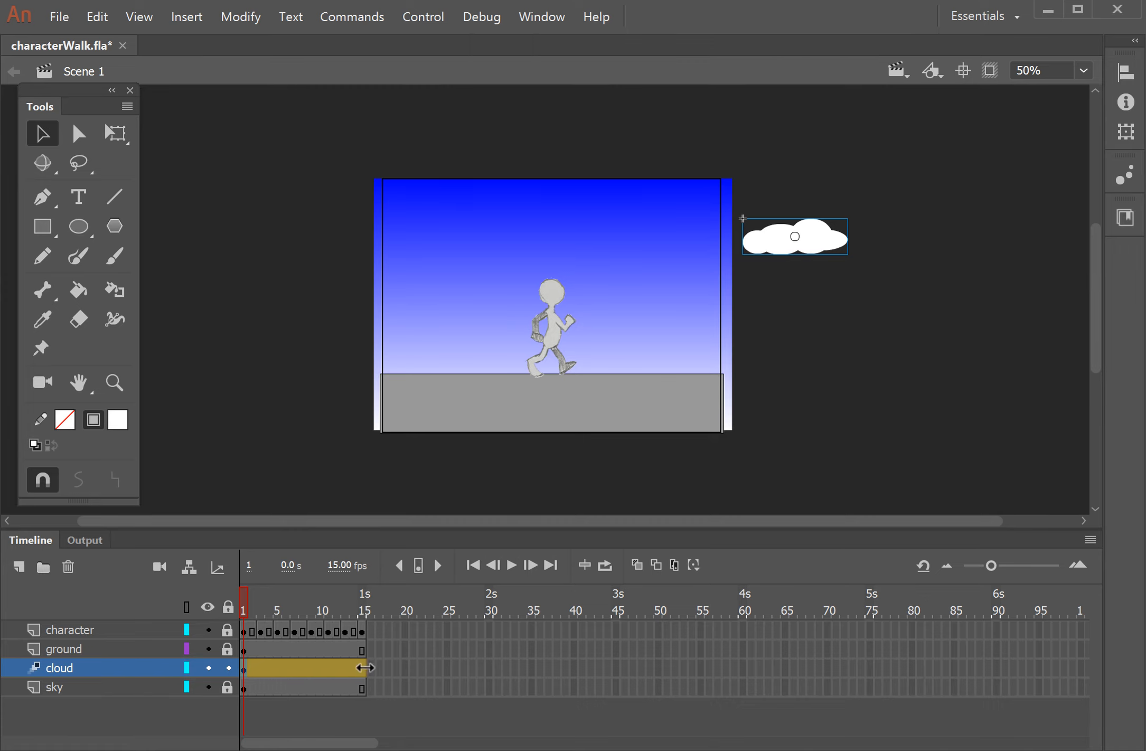
- At frame 15, move the cloud straight across the sky to a position off the stage's left edge
{"action": "left_click", "coordinate": [359, 670]}
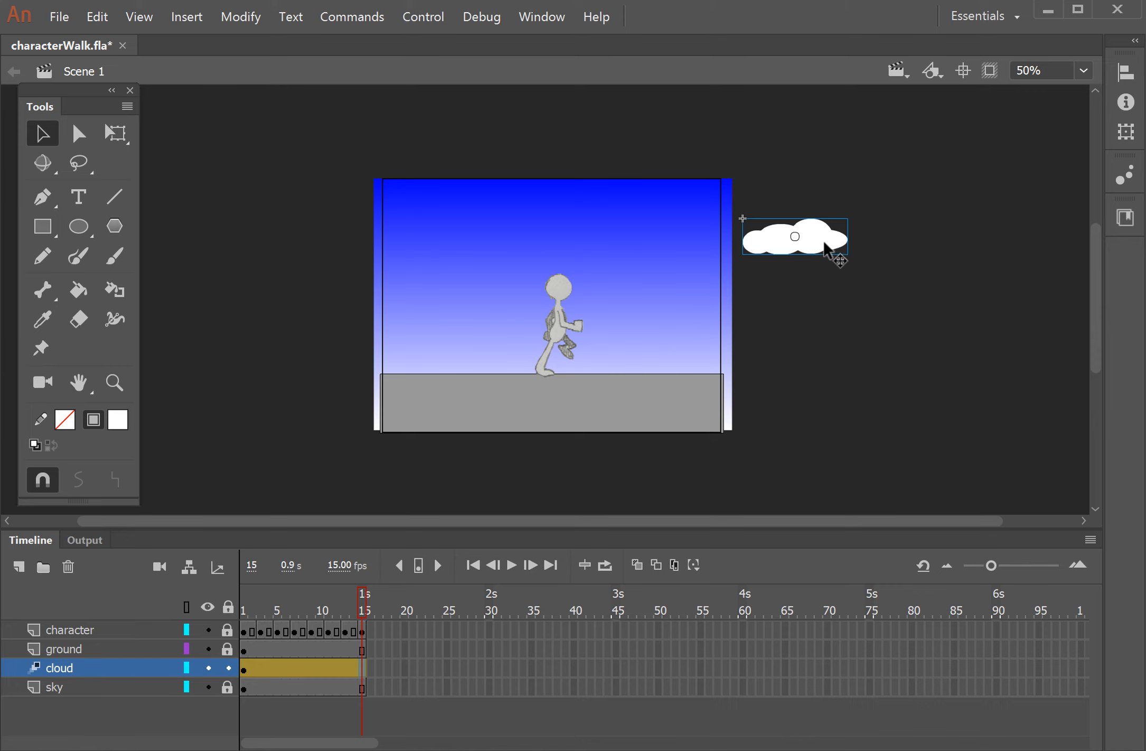
{"action": "left_click_drag", "start_coordinate": [830, 247], "coordinate": [338, 244]}
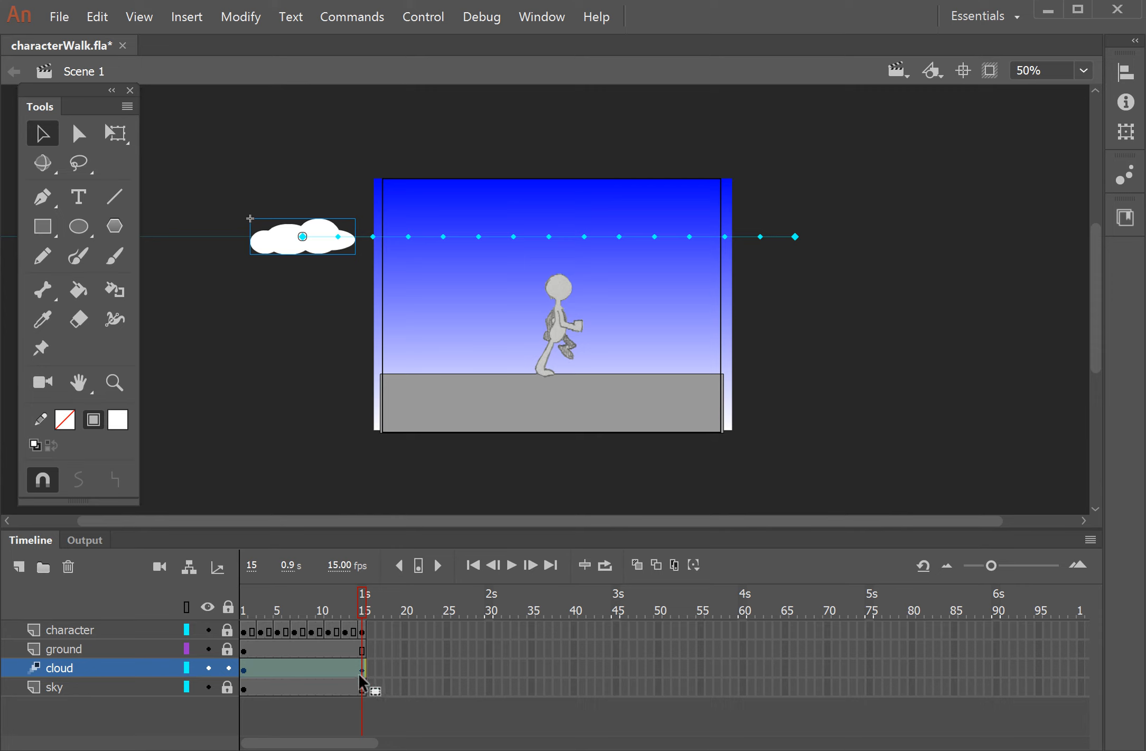
- Scrub the playhead from frame 1 to preview the cloud's motion and return it to frame 1
{"action": "left_click", "coordinate": [244, 669]}
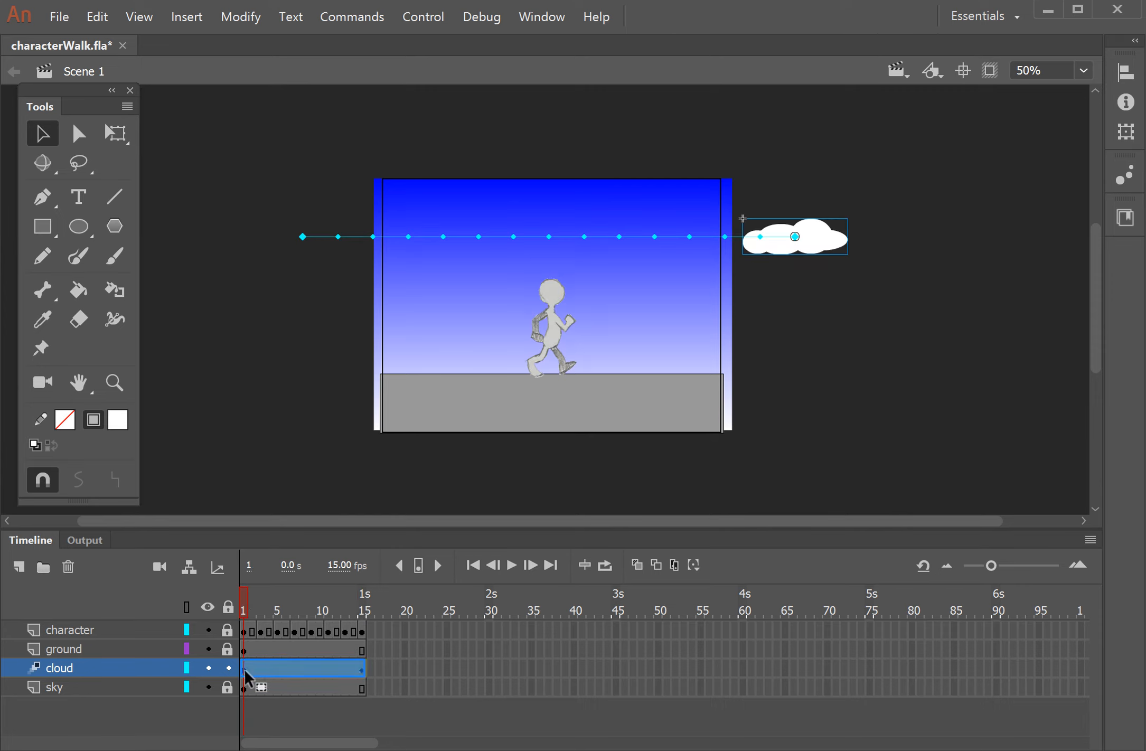
{"action": "left_click", "coordinate": [255, 608]}
{"action": "mouse_move", "coordinate": [255, 608]}
{"action": "left_mouse_down"}
{"action": "mouse_move", "coordinate": [373, 616]}
{"action": "mouse_move", "coordinate": [244, 609]}
{"action": "mouse_move", "coordinate": [376, 625]}
{"action": "mouse_move", "coordinate": [244, 625]}
{"action": "left_mouse_up"}
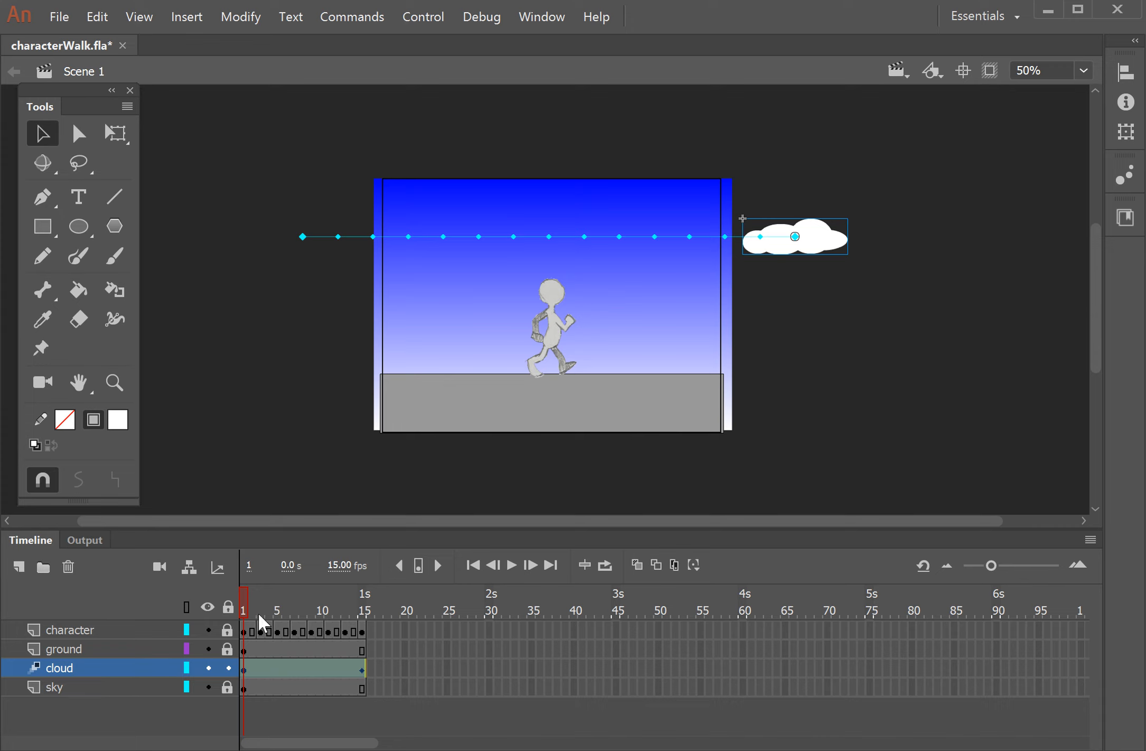
{"action": "mouse_move", "coordinate": [254, 613]}
{"action": "left_mouse_down"}
{"action": "mouse_move", "coordinate": [365, 609]}
{"action": "mouse_move", "coordinate": [243, 616]}
{"action": "left_mouse_up"}
- Test the movie to watch the cloud pass behind the walking character, and close the preview
{"action": "left_click", "coordinate": [421, 19]}
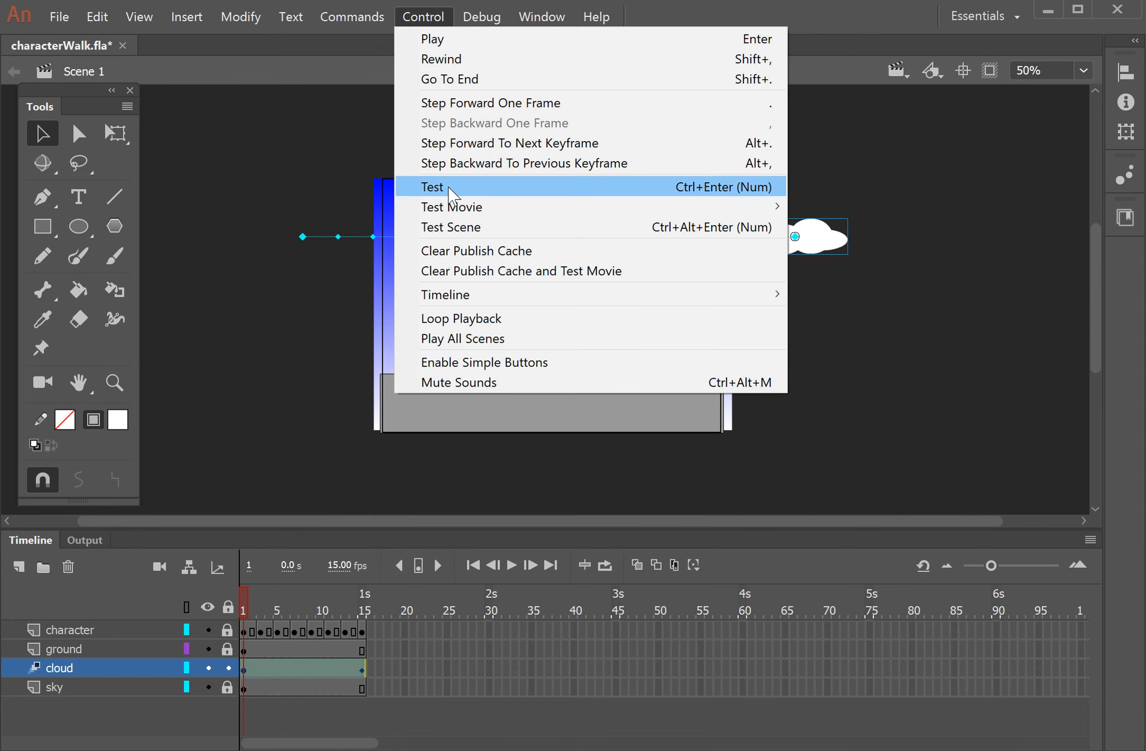
{"action": "left_click", "coordinate": [422, 197]}
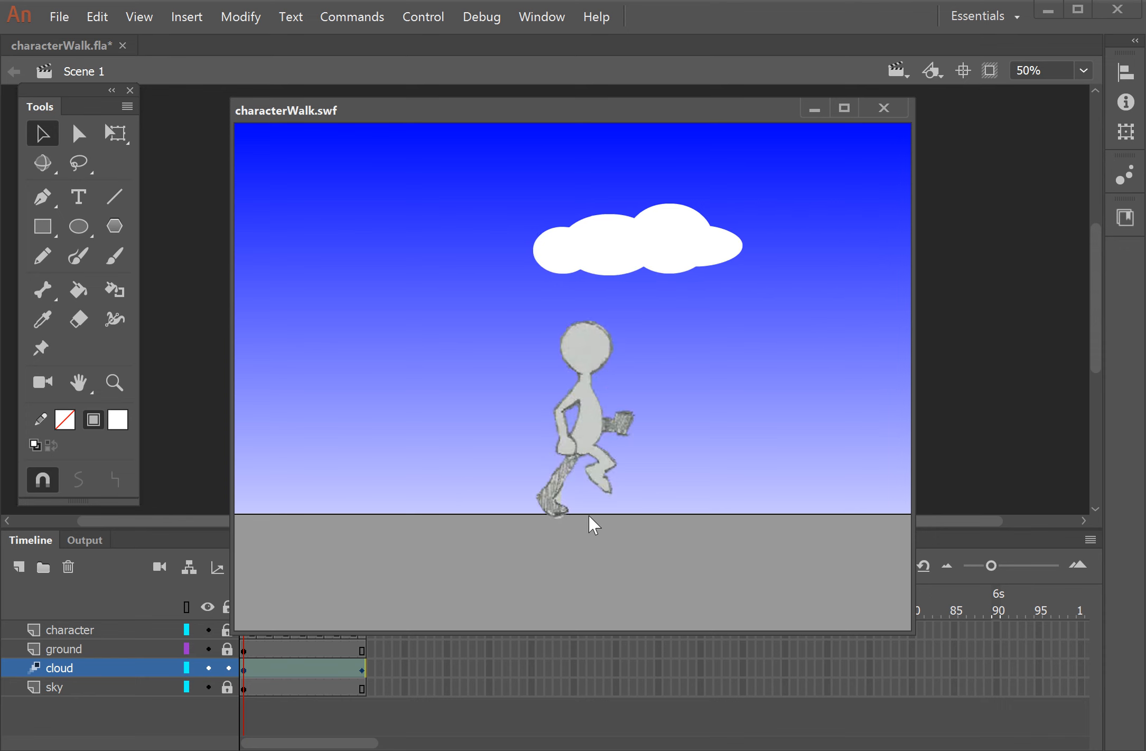
{"action": "left_click", "coordinate": [890, 108]}
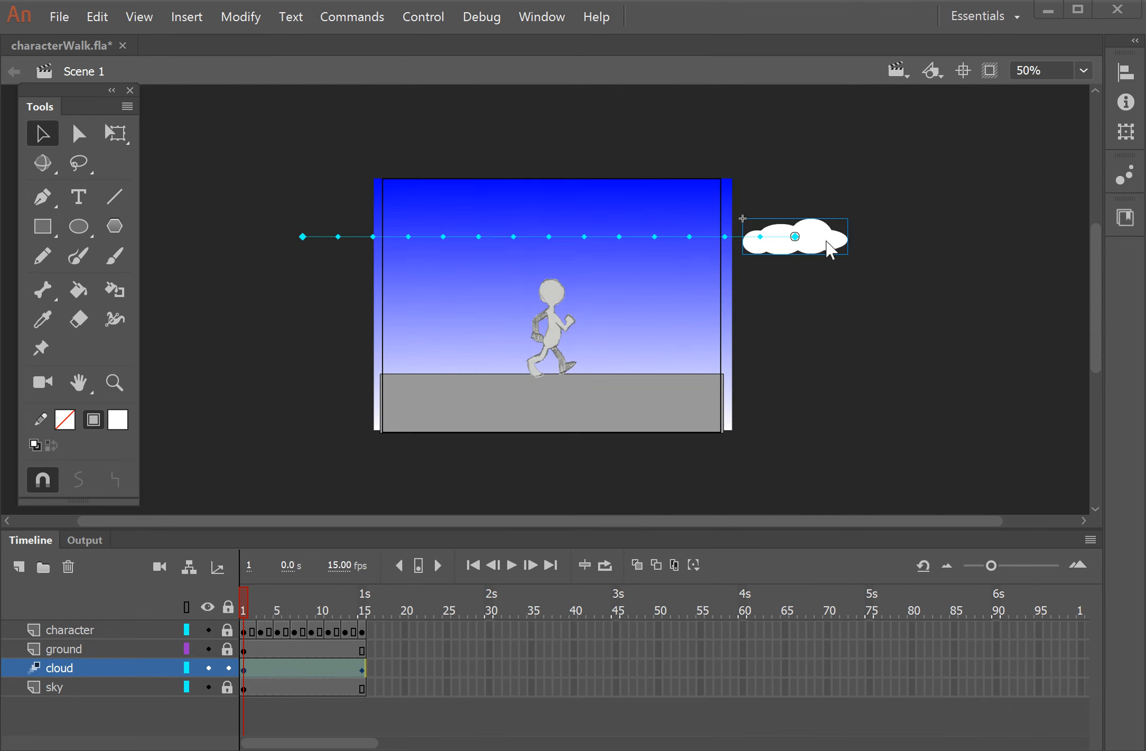